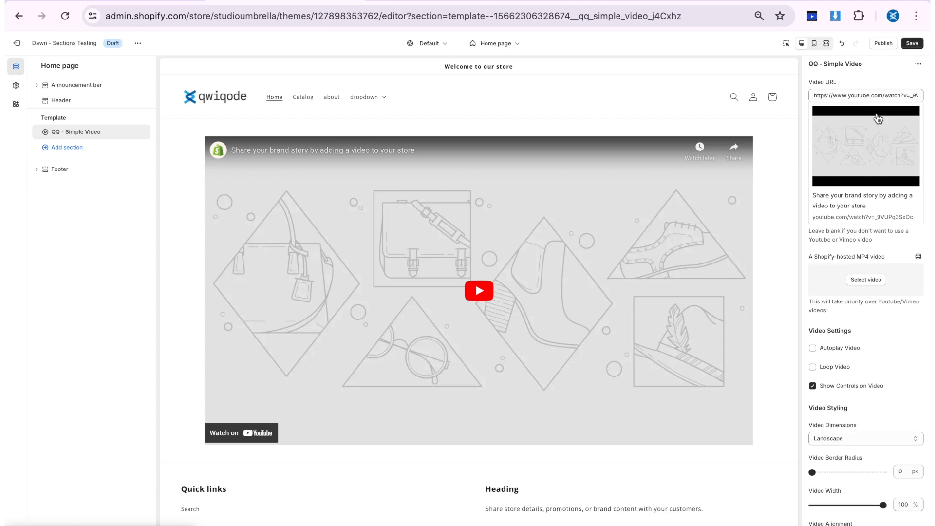
triple_click(862, 101)
type("https://youtu.be/XHPr3dbeAqE?si=MOeDQtDwOSS6LXc5")
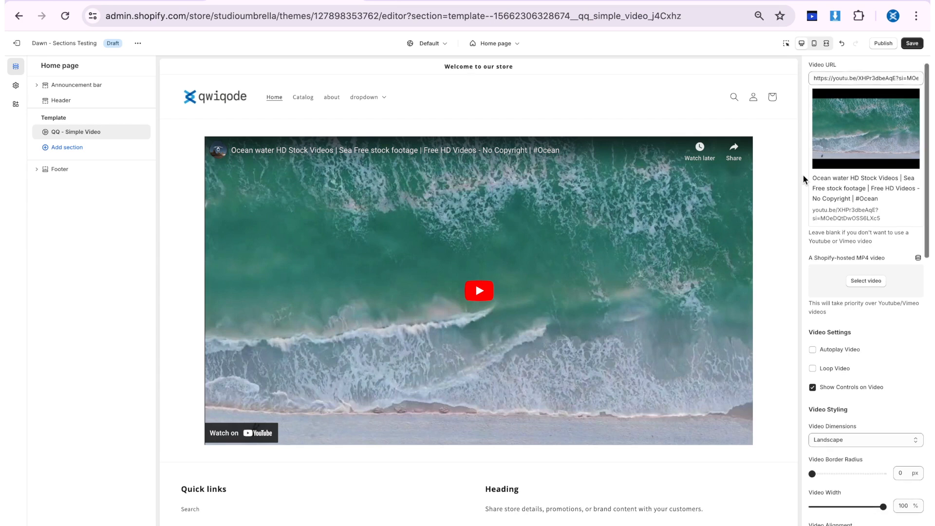
Step: Choose the 19-second MP4 of a woman holding a facial massage stone as the section's Shopify-hosted video
scroll(804, 180, "down", 2)
scroll(803, 174, "down", 2)
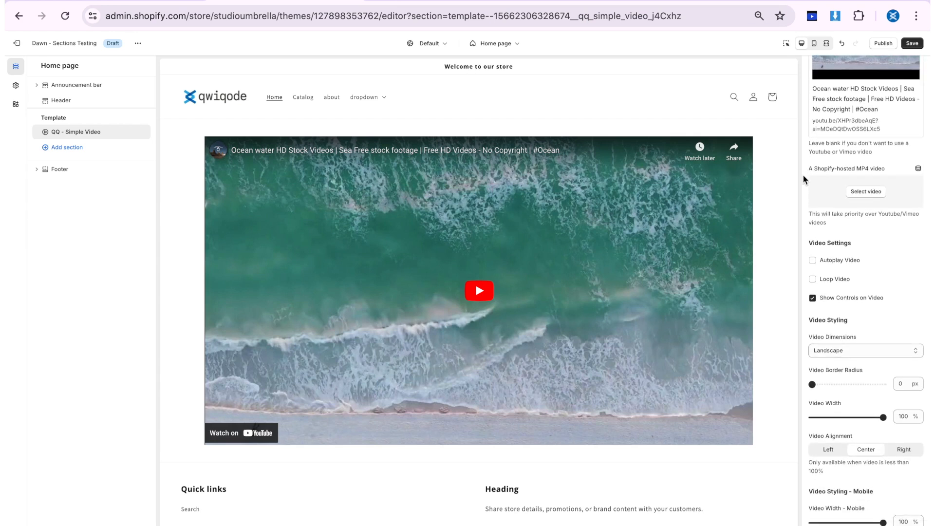
left_click(873, 192)
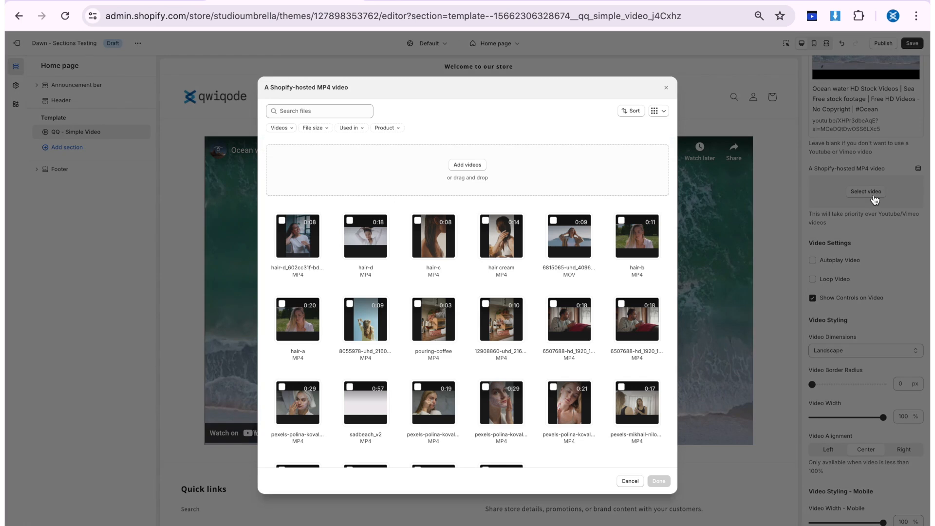
scroll(474, 370, "down", 2)
left_click(661, 482)
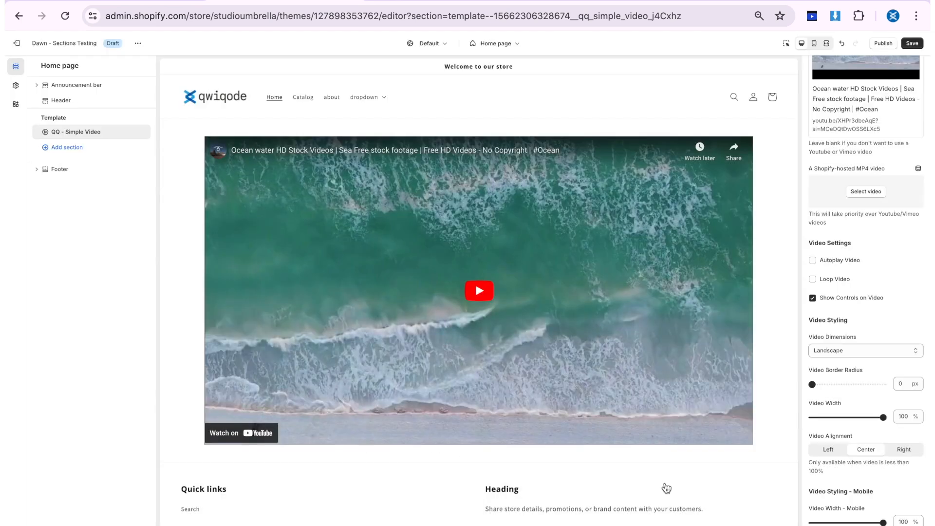
scroll(812, 319, "up", 1)
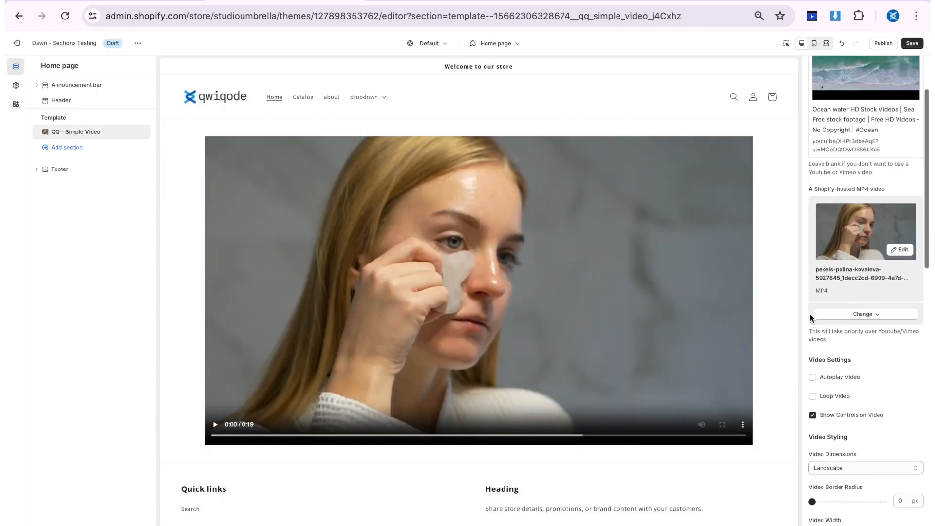
Step: Enable autoplay and looping for the video, and turn off the controls shown on it
scroll(857, 232, "down", 1)
scroll(858, 299, "down", 5)
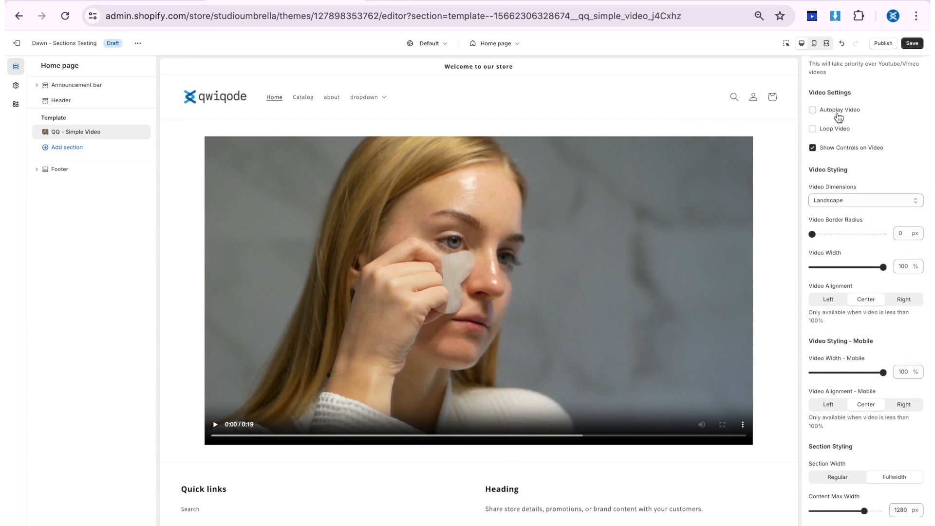
left_click(813, 110)
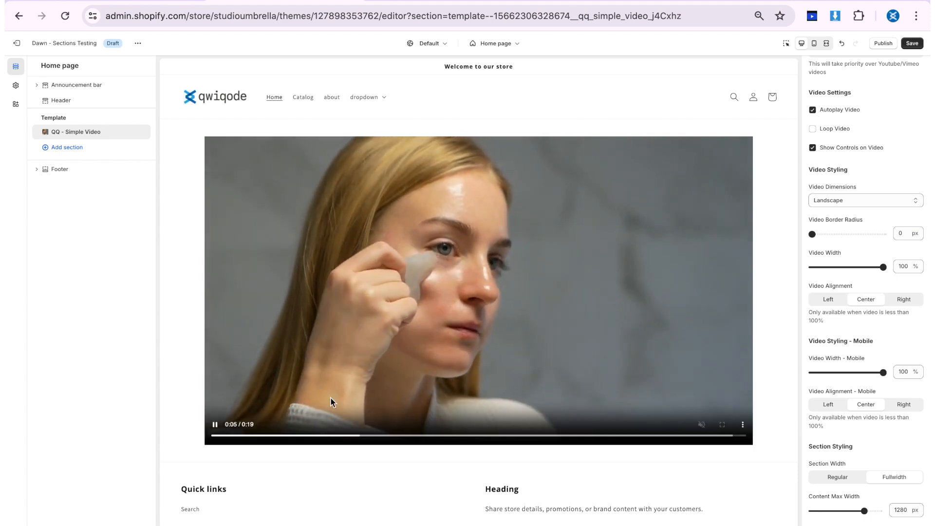
left_click(814, 130)
left_click(722, 436)
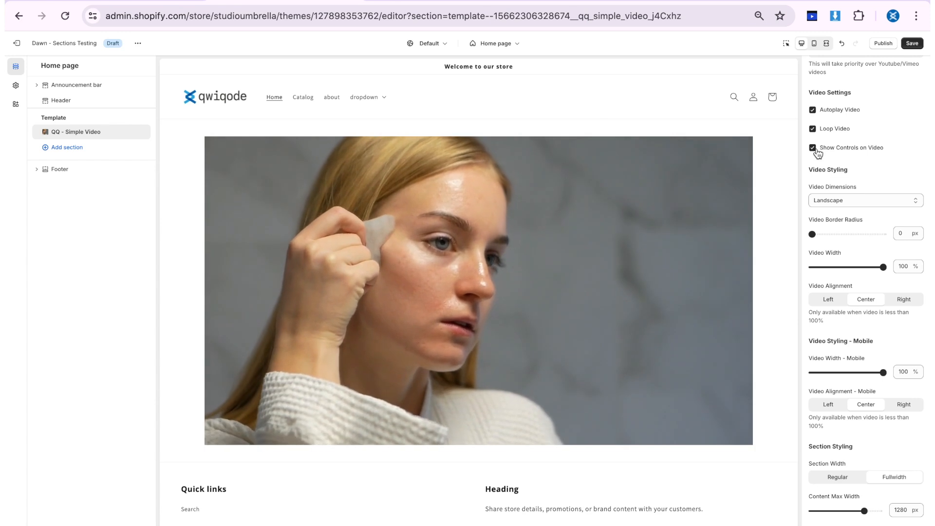
mouse_move(718, 248)
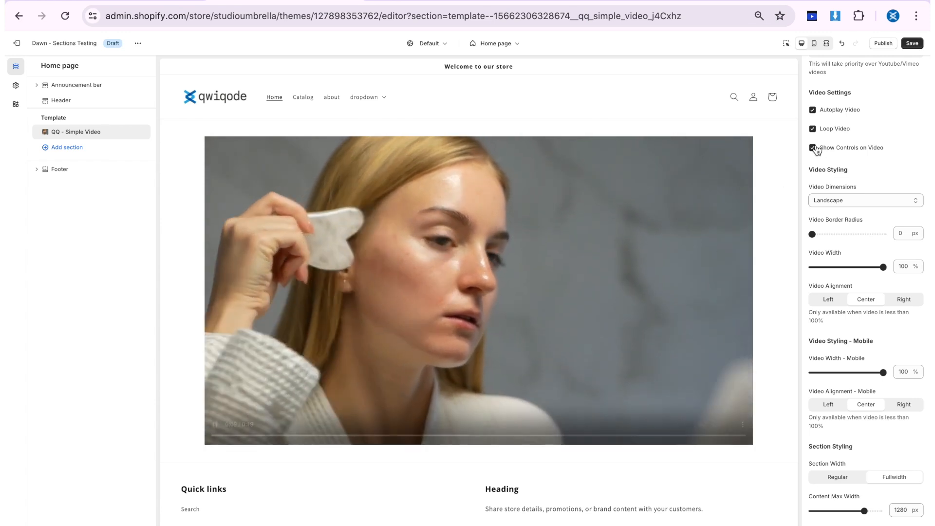
left_click(813, 148)
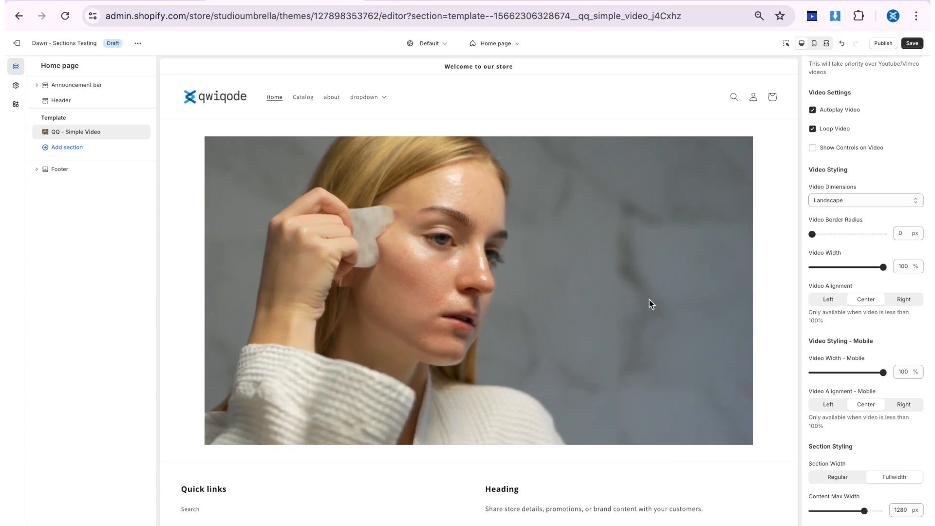
Step: Try the Portrait, Square and Original video dimensions, and set the dimensions back to Landscape
scroll(861, 223, "down", 2)
scroll(860, 224, "down", 1)
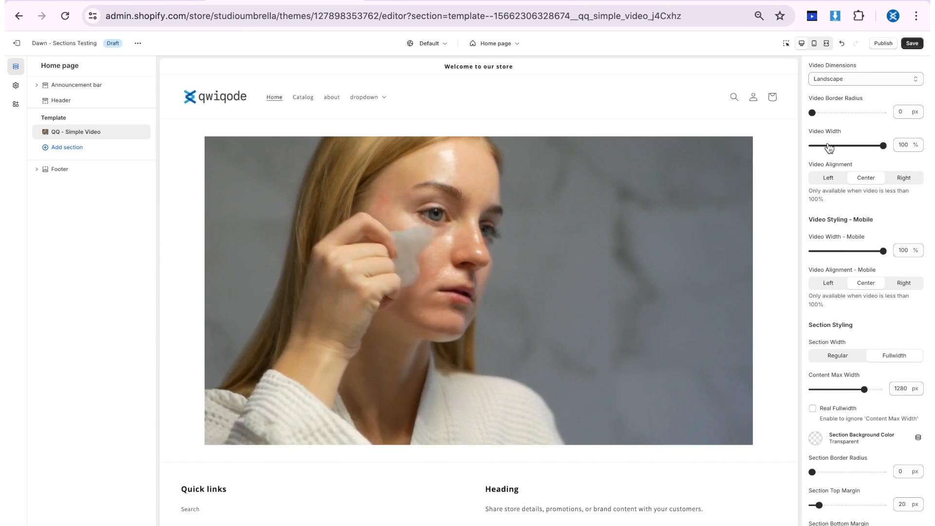
left_click(859, 80)
left_click(860, 86)
scroll(664, 307, "down", 8)
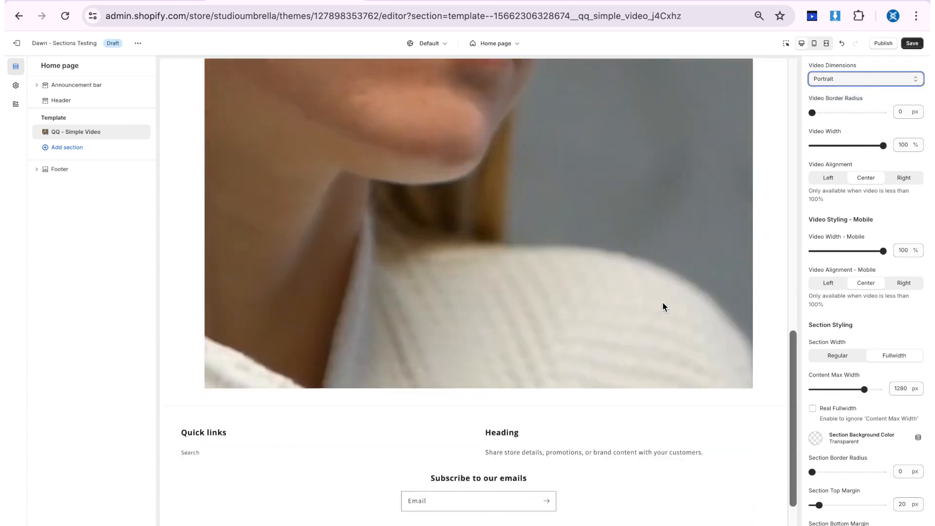
scroll(663, 307, "up", 10)
left_click(839, 82)
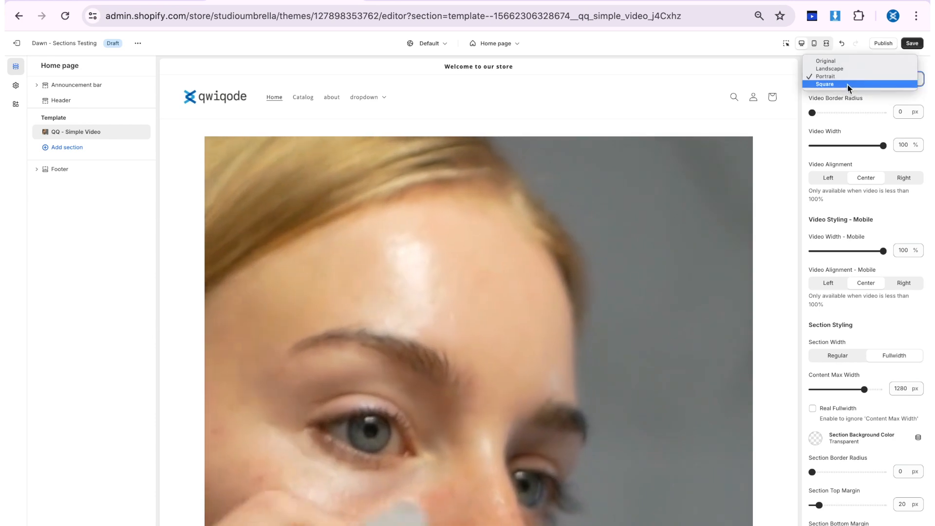
left_click(847, 86)
left_click(835, 79)
left_click(832, 52)
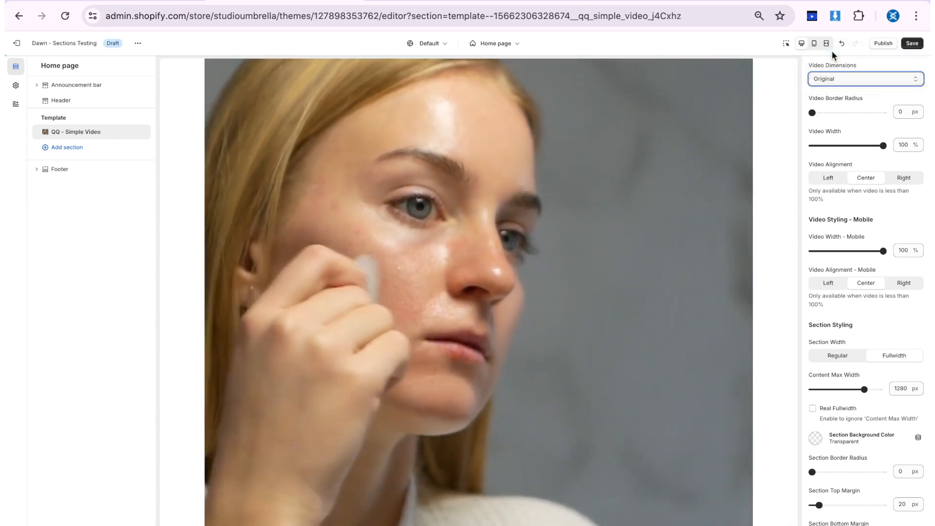
left_click(848, 81)
left_click(854, 85)
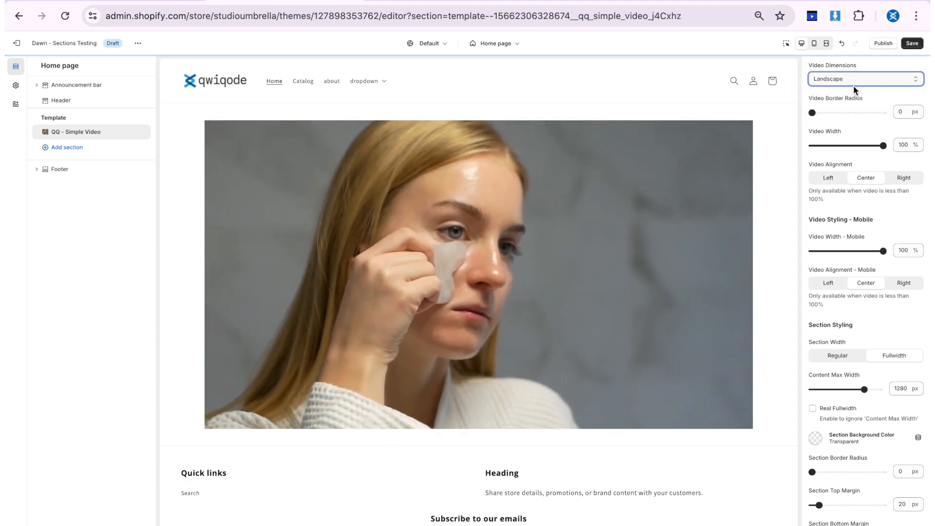
Step: Set the video border radius to 48 px
scroll(837, 150, "down", 1)
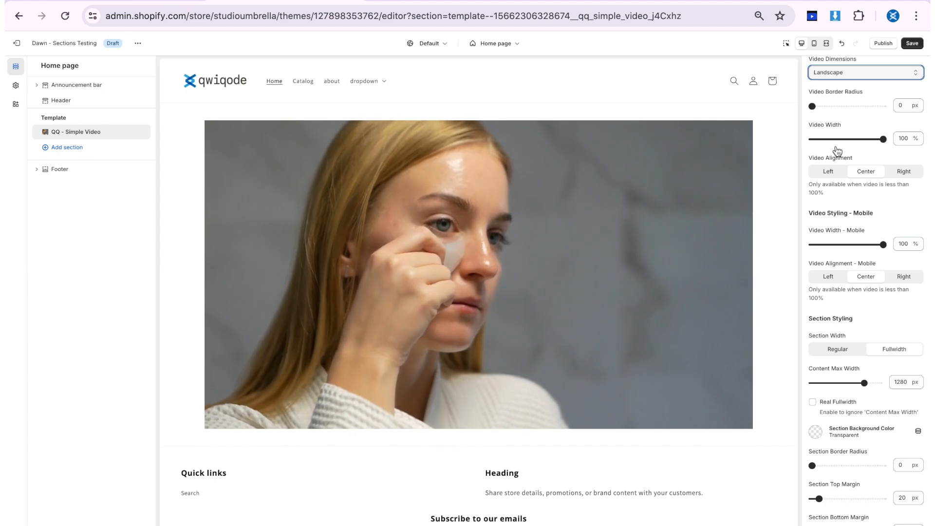
left_click(899, 104)
left_click_drag(814, 106, 846, 107)
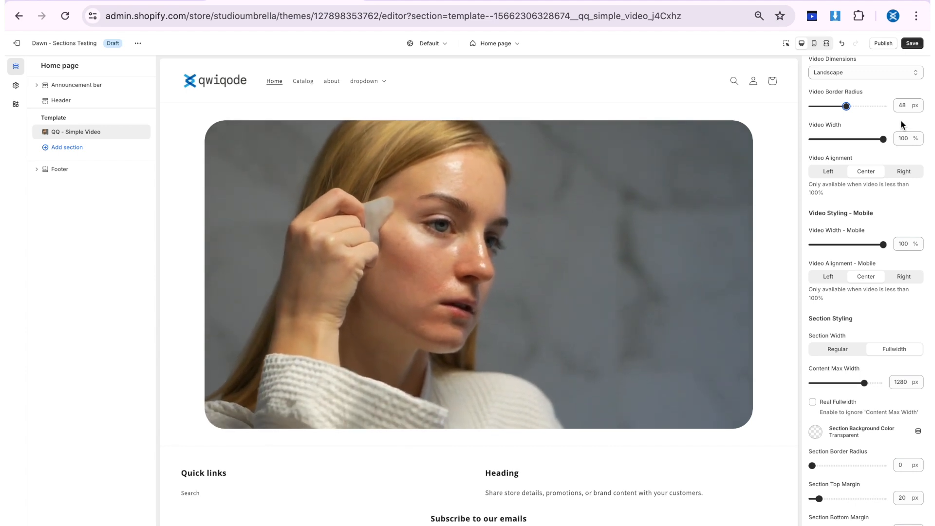
Step: Try a 64% video width with left, right and center alignment, and restore the width to 100%
left_click_drag(883, 139, 858, 139)
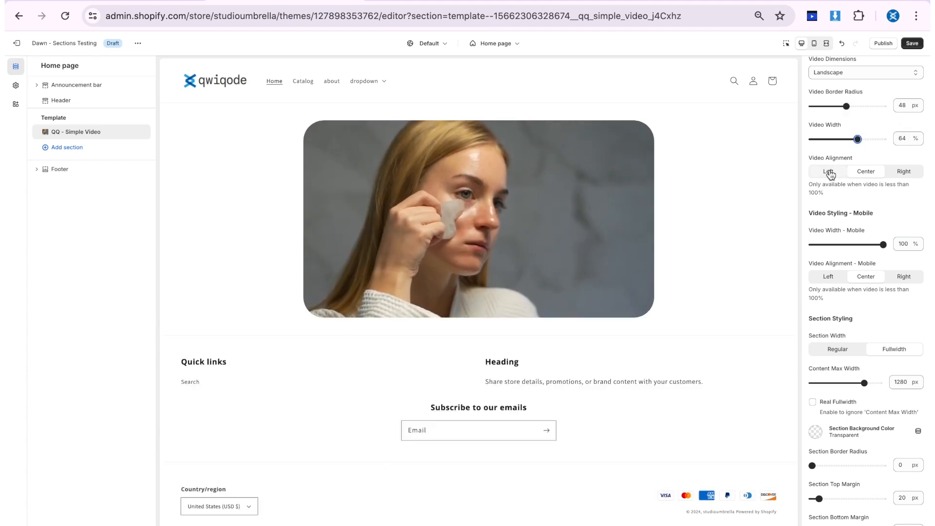
left_click(837, 171)
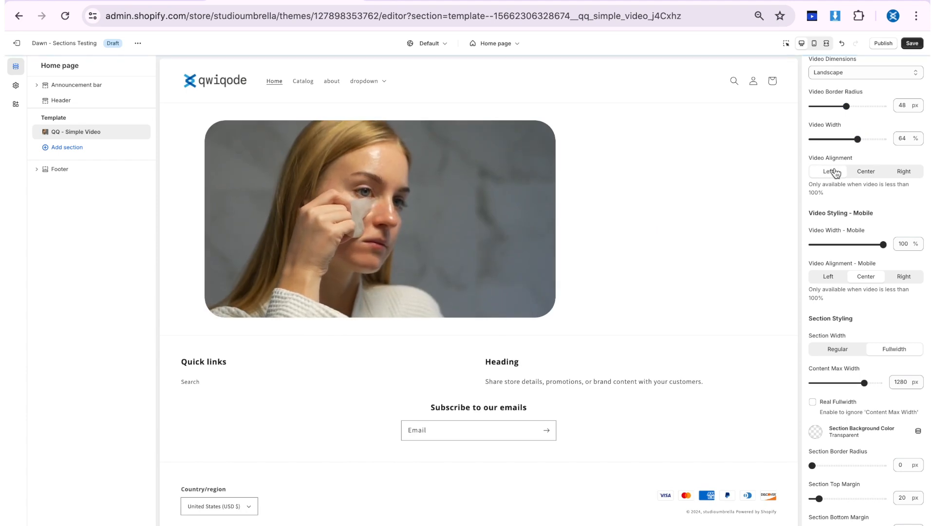
left_click(897, 171)
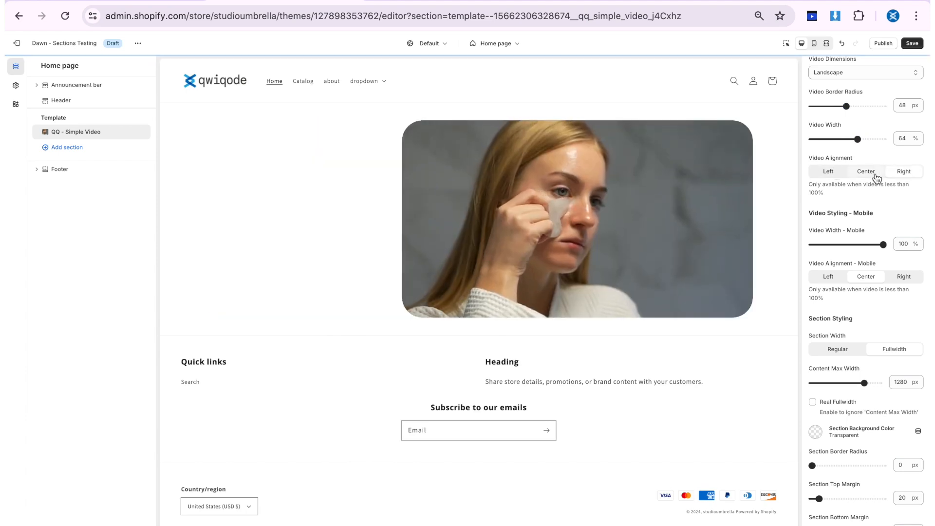
left_click(867, 171)
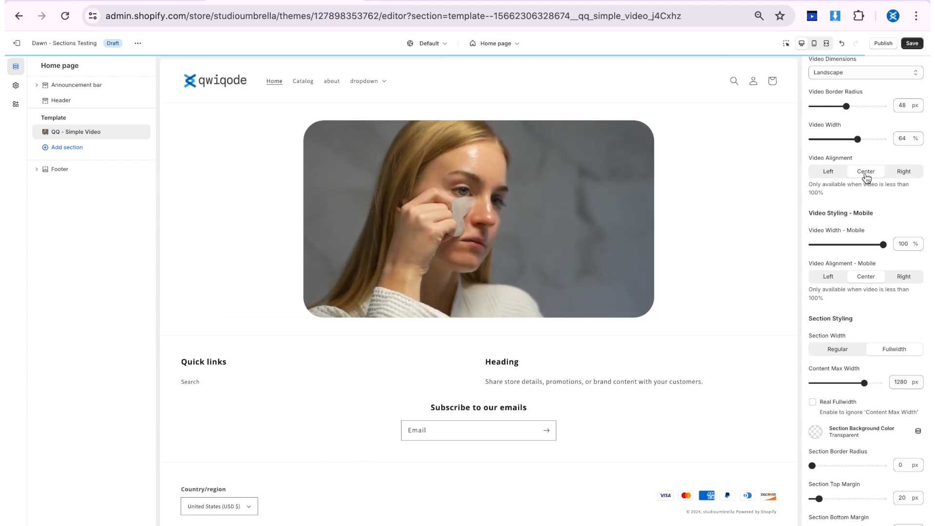
left_click_drag(857, 139, 884, 140)
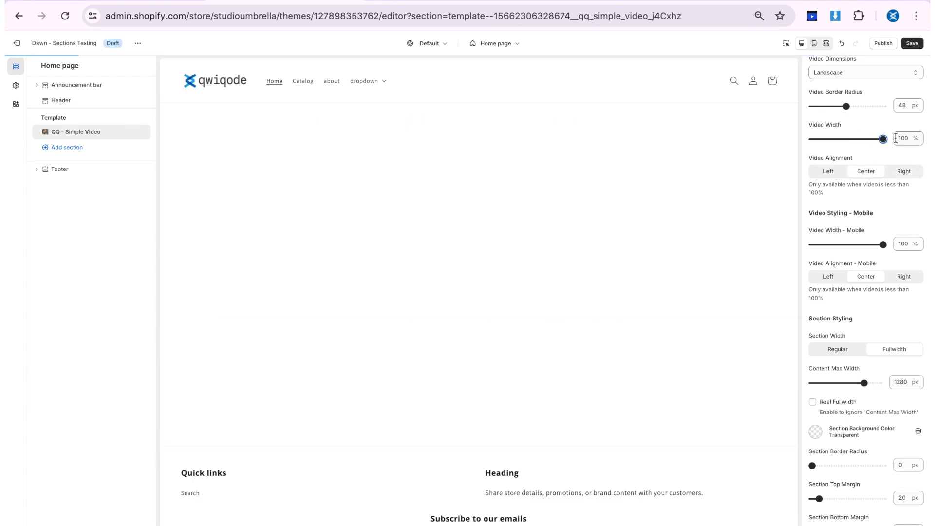
Step: Try the Regular section width and switch it back to Fullwidth
scroll(817, 227, "down", 3)
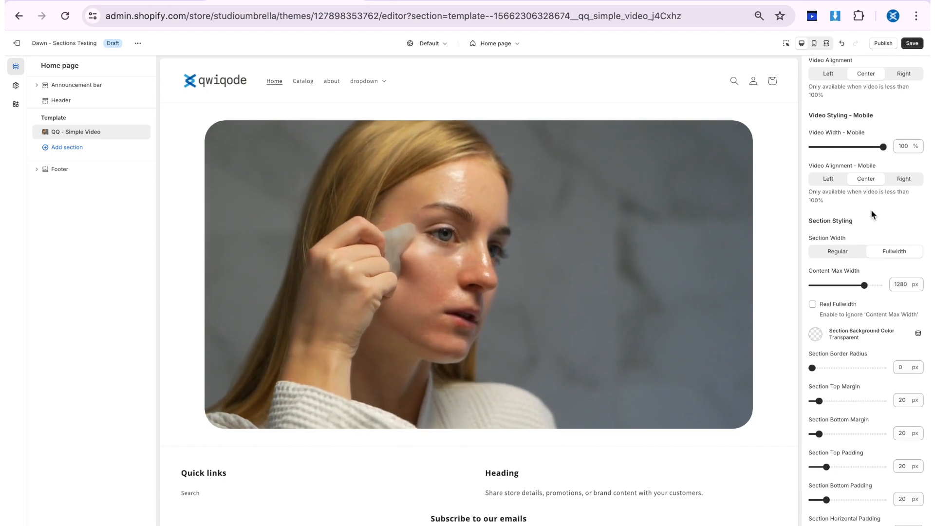
scroll(871, 209, "down", 5)
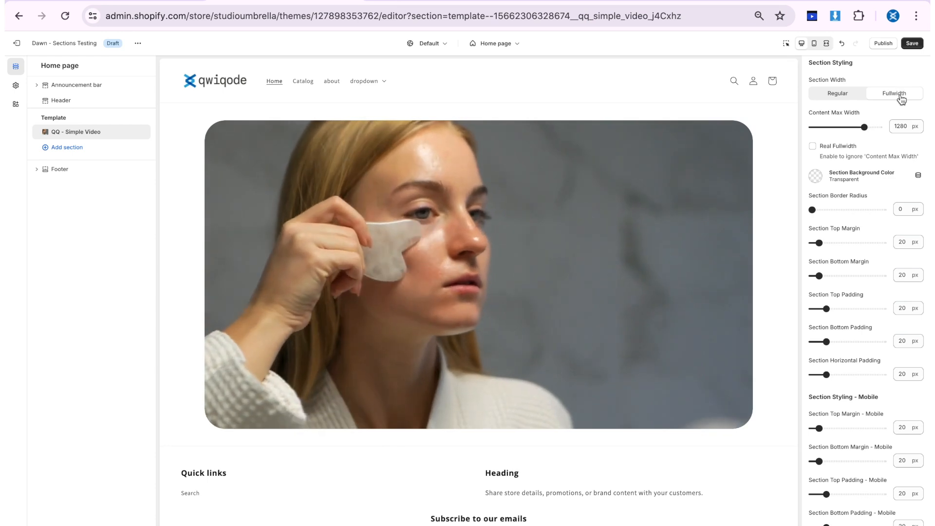
left_click(845, 94)
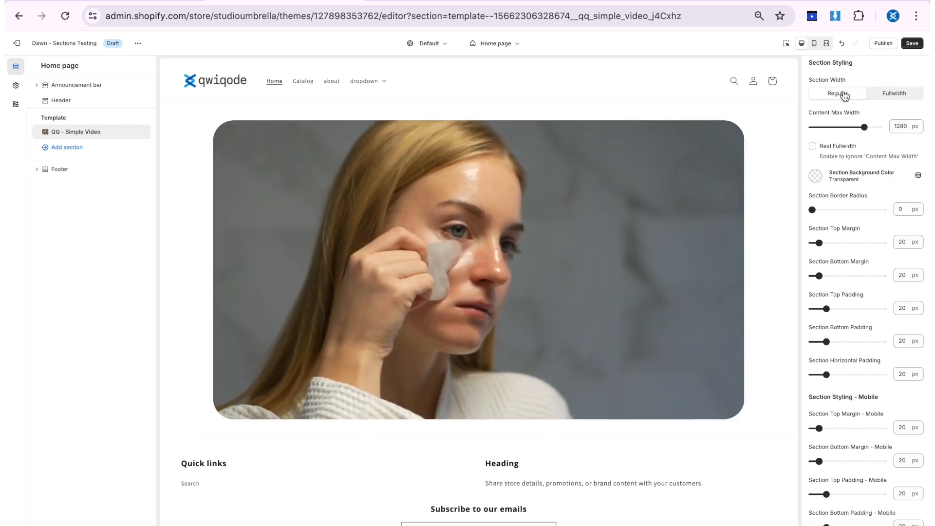
left_click(908, 96)
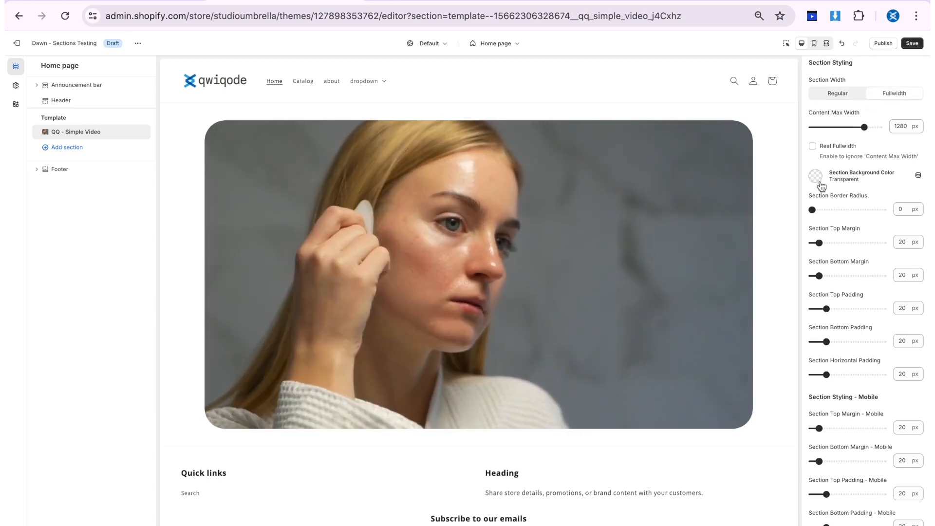
Step: Set the section background color to the grey #7F7878 and preview the page in fullscreen
left_click(817, 178)
left_click(860, 156)
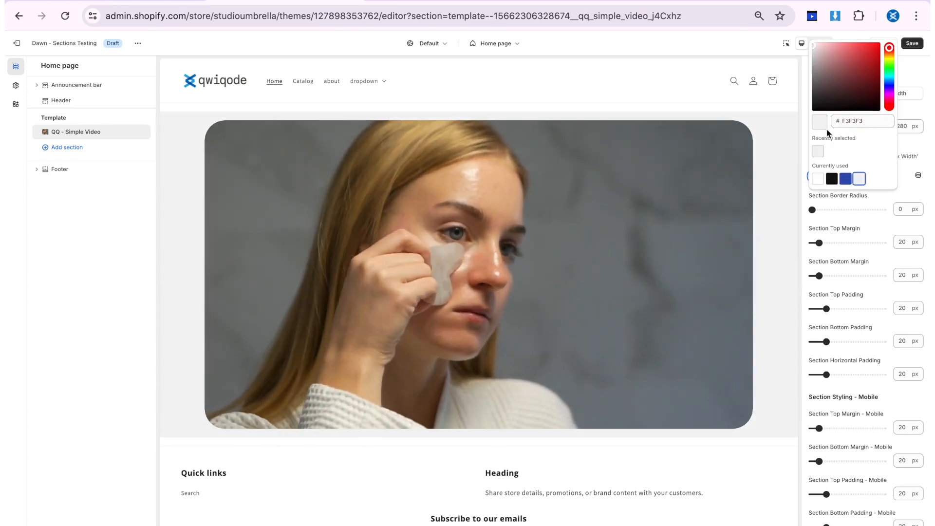
left_click(817, 78)
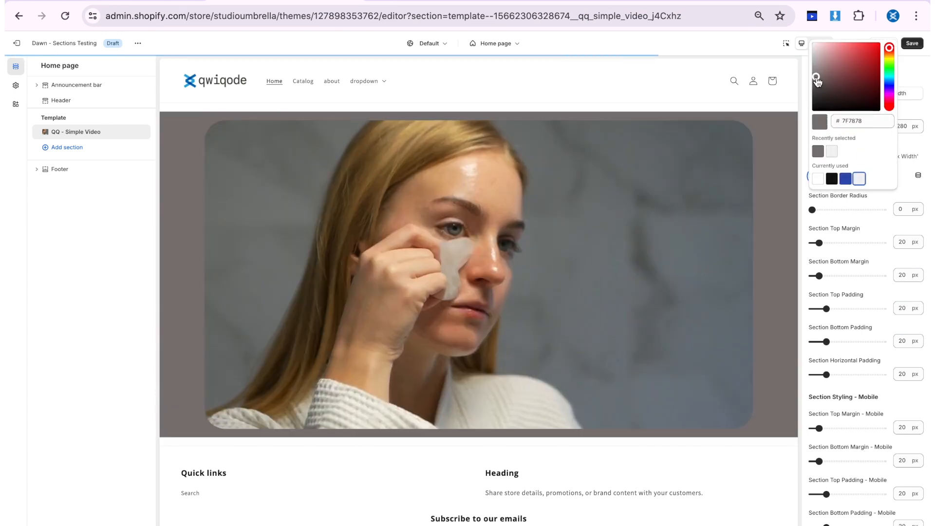
left_click(891, 115)
left_click(827, 43)
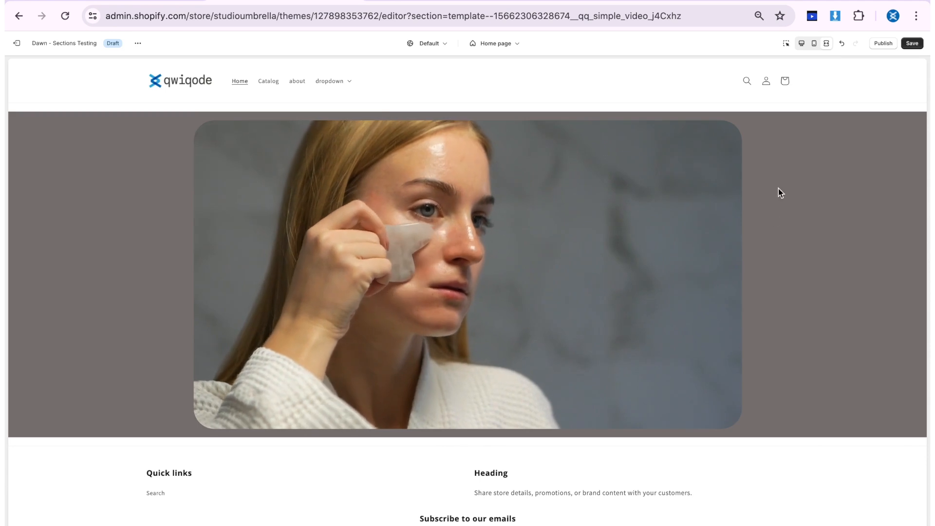
Step: Set the content max width to 1060 px and enable Real Fullwidth, checking it in the fullscreen preview
left_click_drag(809, 136, 848, 150)
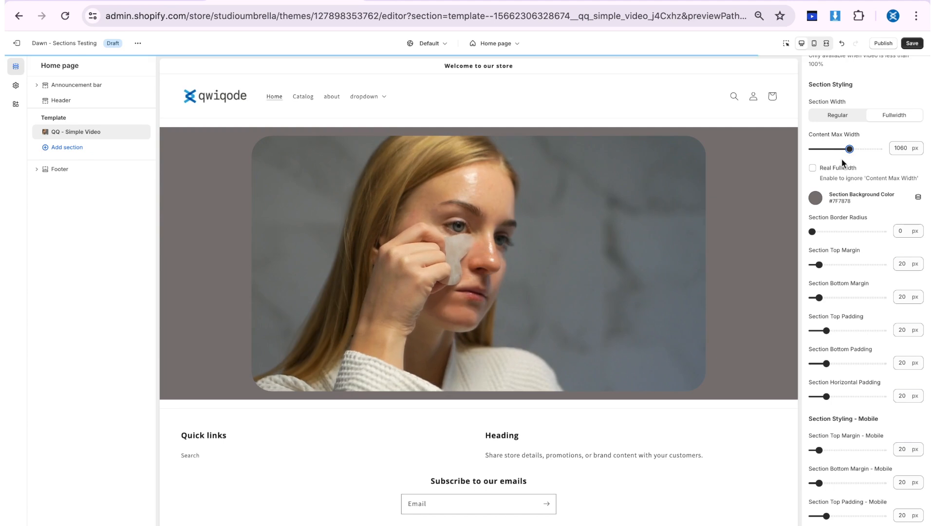
left_click(813, 168)
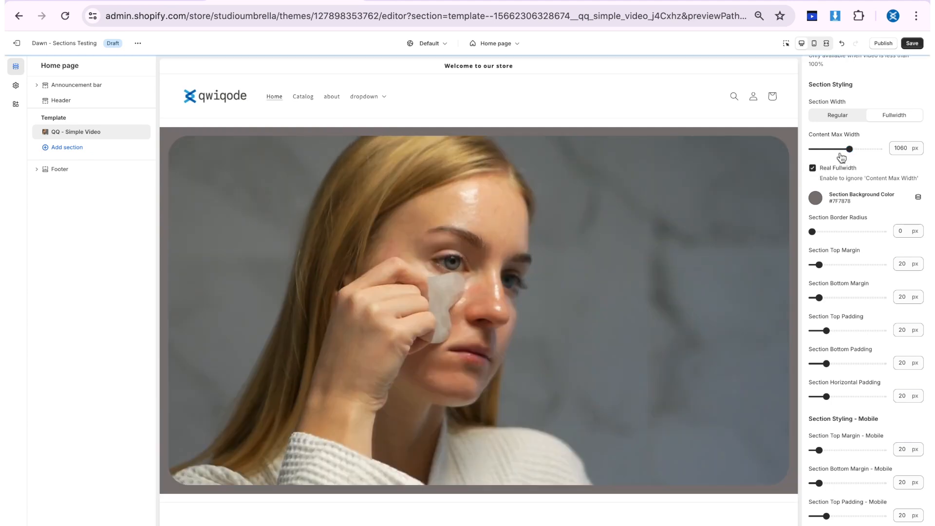
left_click(826, 45)
key("Escape")
Step: Set the section border radius to 34 px and the section top margin to 64 px
scroll(844, 210, "down", 1)
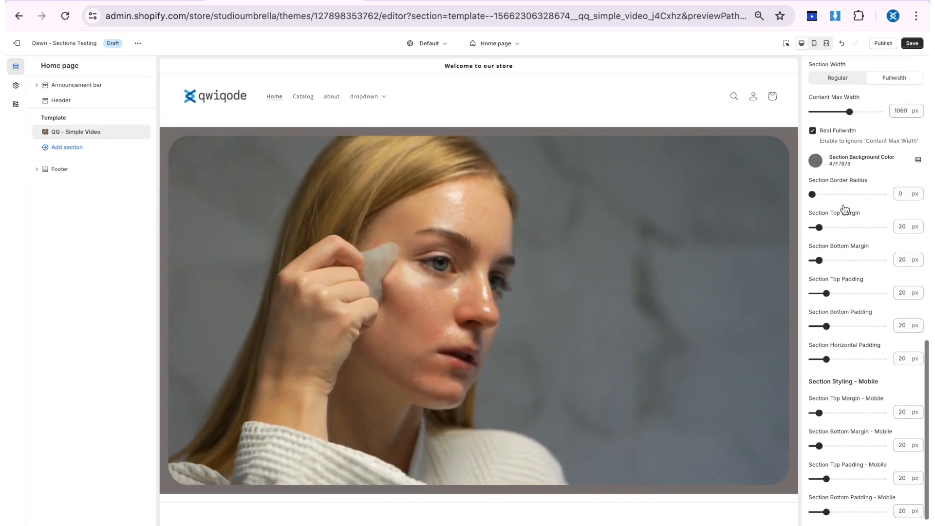
scroll(846, 210, "down", 2)
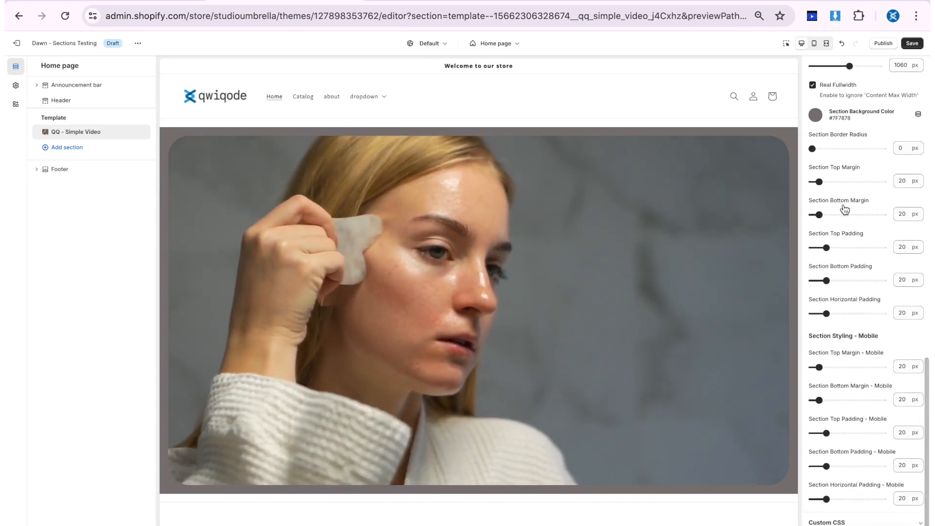
left_click_drag(812, 149, 836, 148)
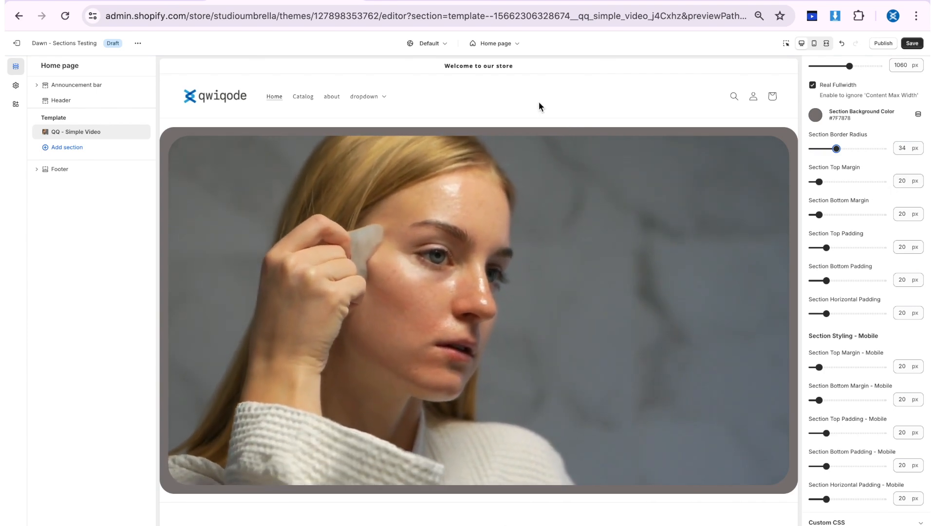
left_click_drag(819, 181, 835, 181)
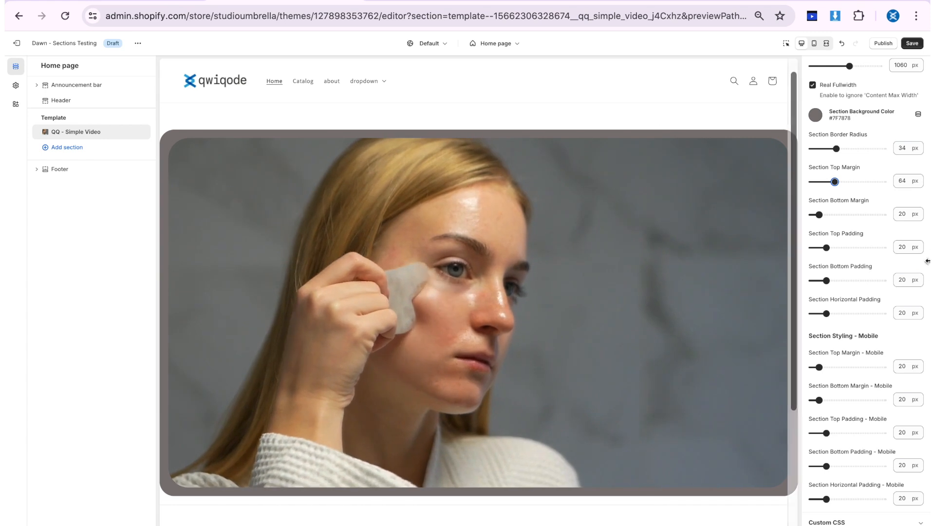
Step: Set the section bottom margin to 68 px
left_click(911, 181)
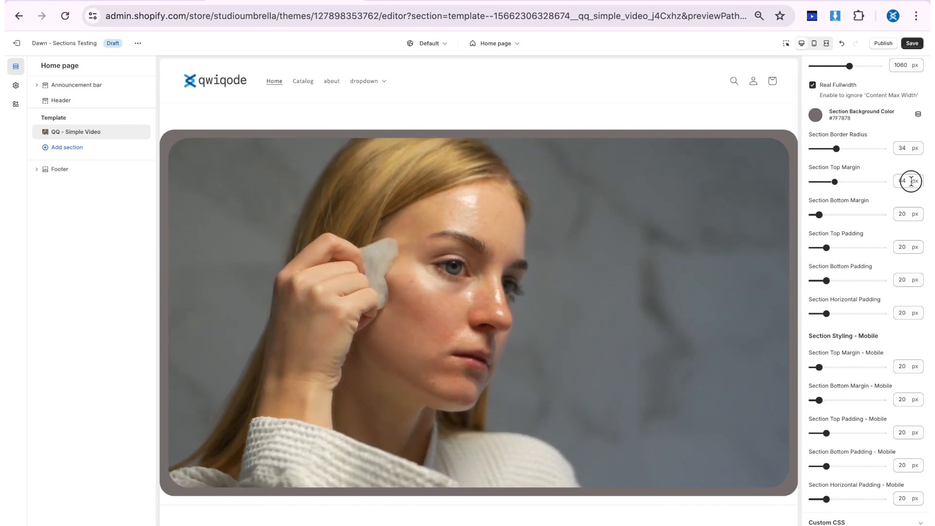
left_click_drag(823, 215, 837, 214)
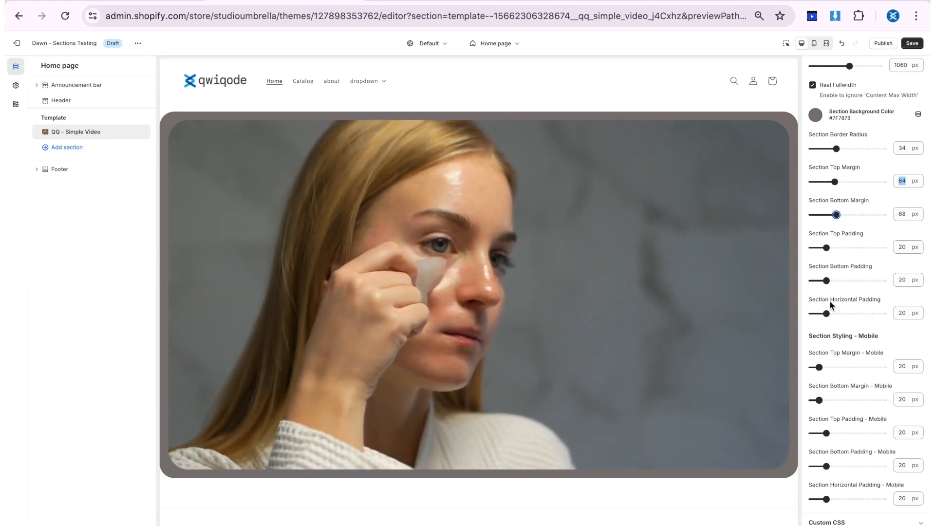
left_click(862, 196)
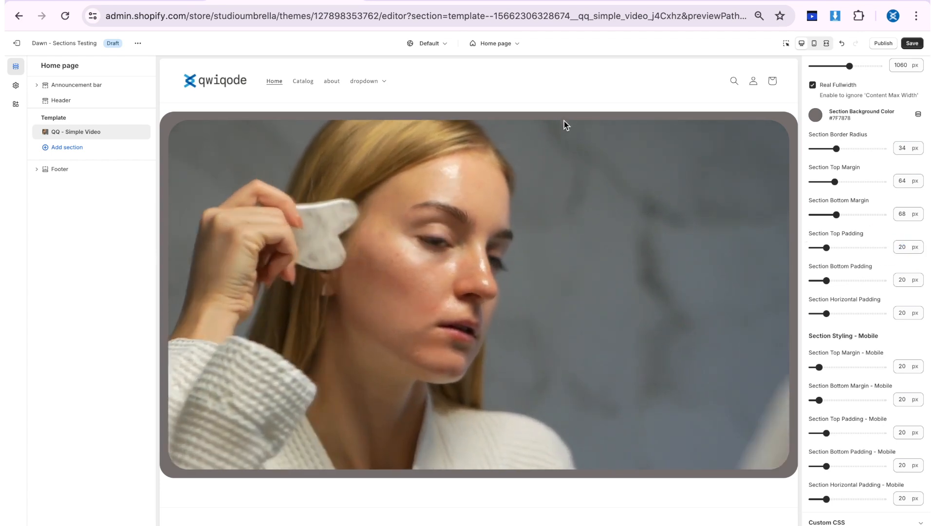
Step: Set the section top padding to 51 px and the section bottom padding to 52 px
left_click_drag(826, 247, 848, 248)
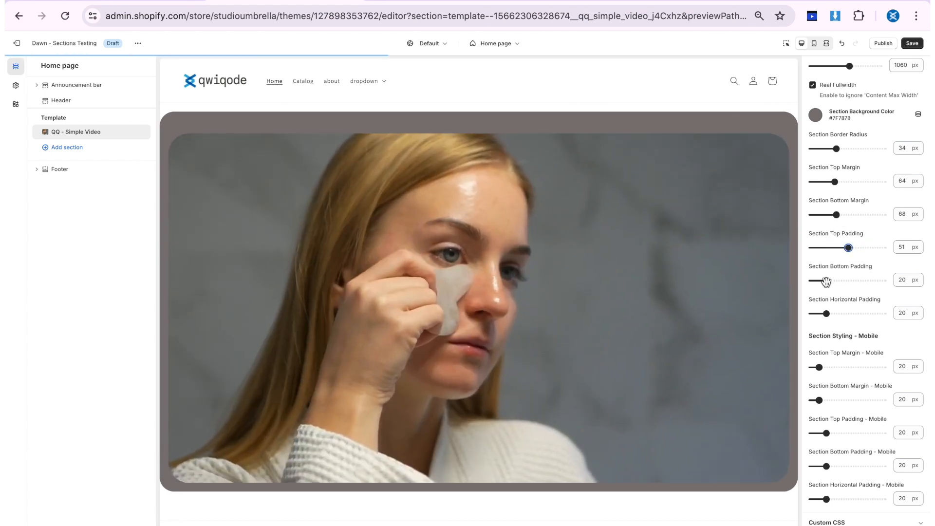
left_click_drag(827, 281, 849, 281)
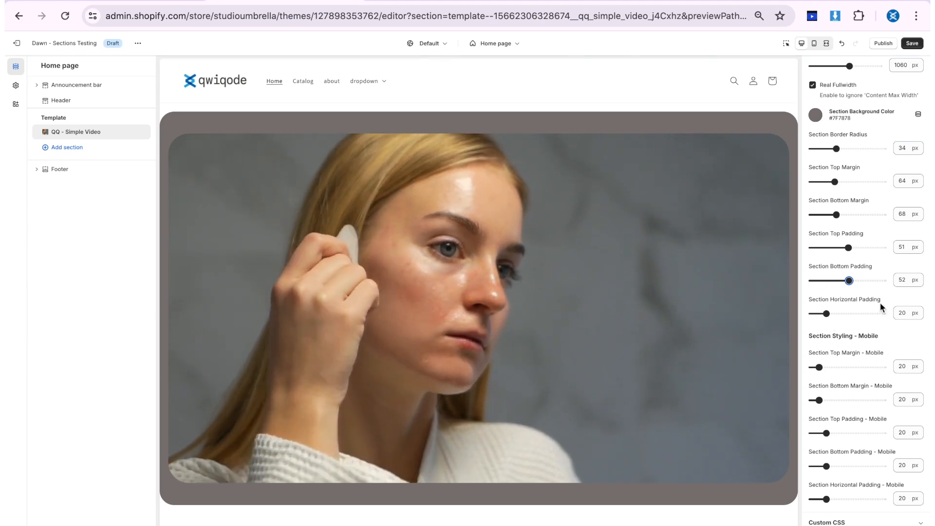
left_click(789, 445)
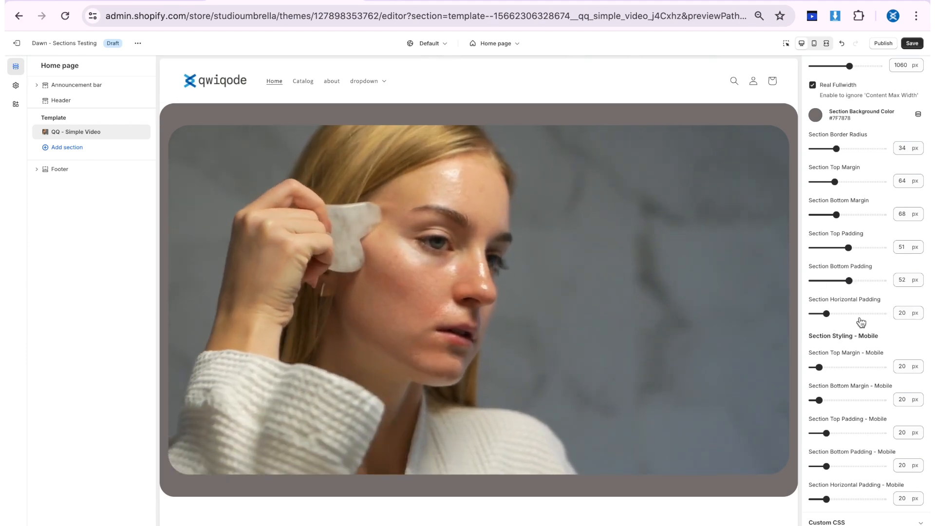
Step: Set the section horizontal padding to 0 px, comparing the fullscreen preview before and after, and save the theme changes
left_click(827, 43)
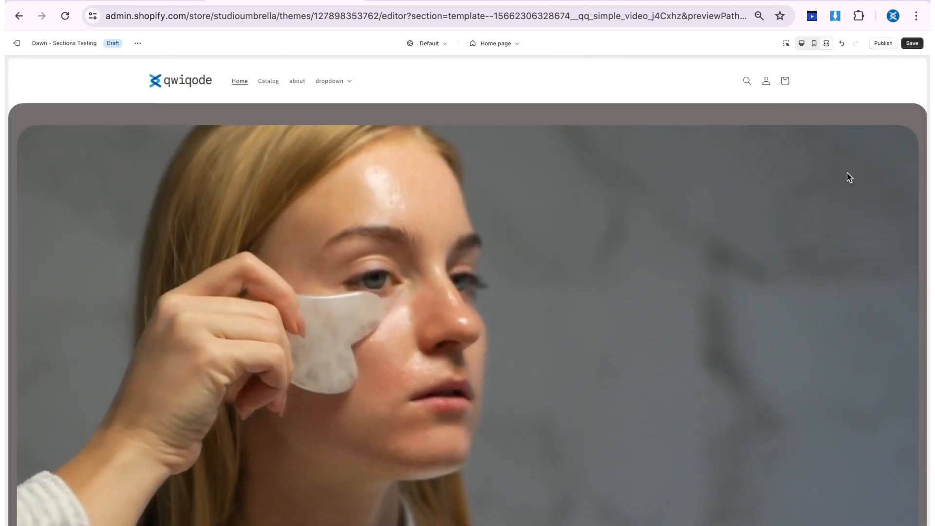
left_click(802, 43)
left_click_drag(825, 314, 805, 321)
left_click(826, 43)
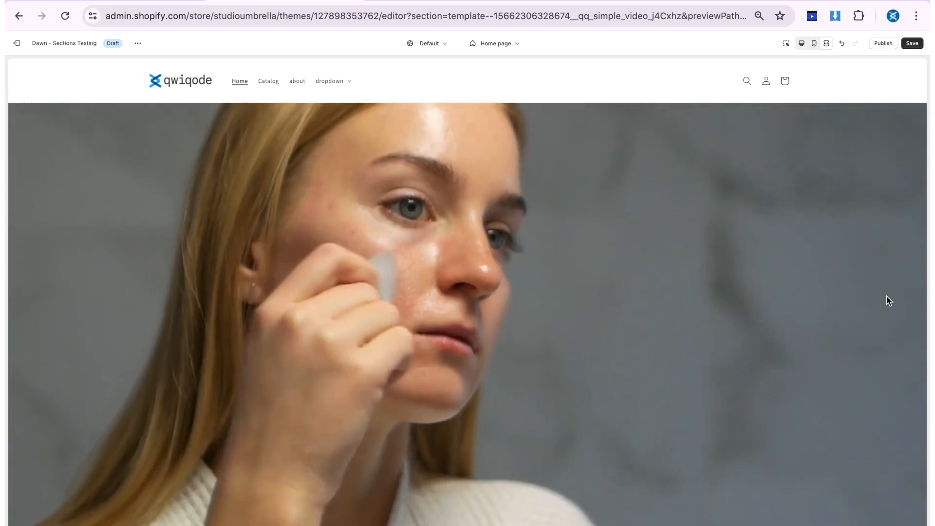
left_click(802, 44)
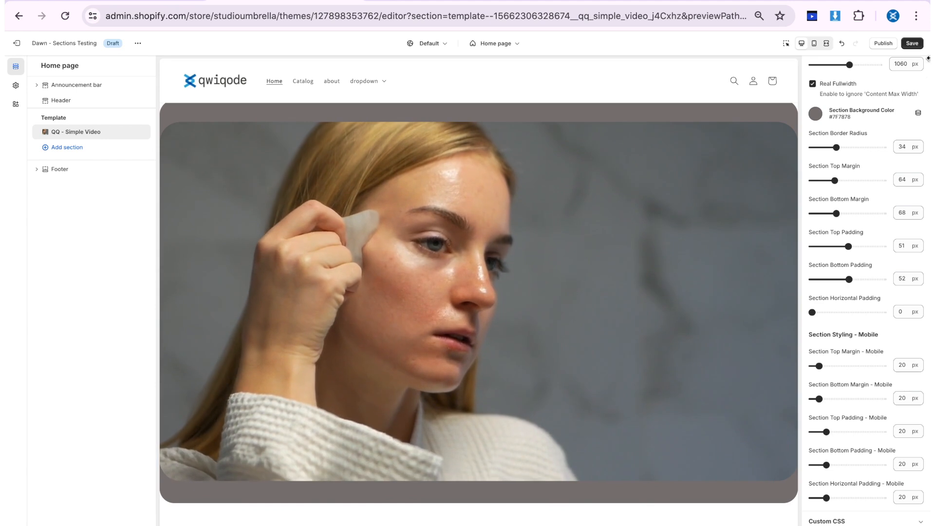
left_click(915, 44)
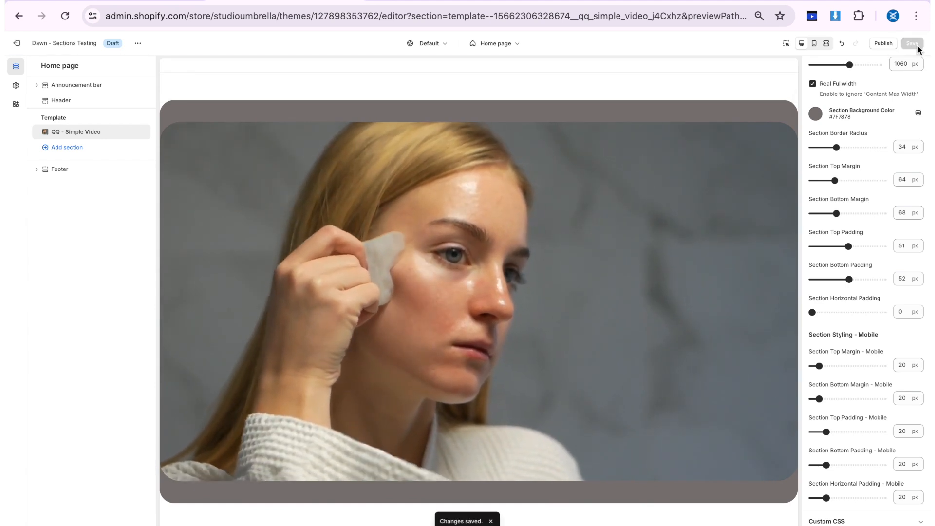